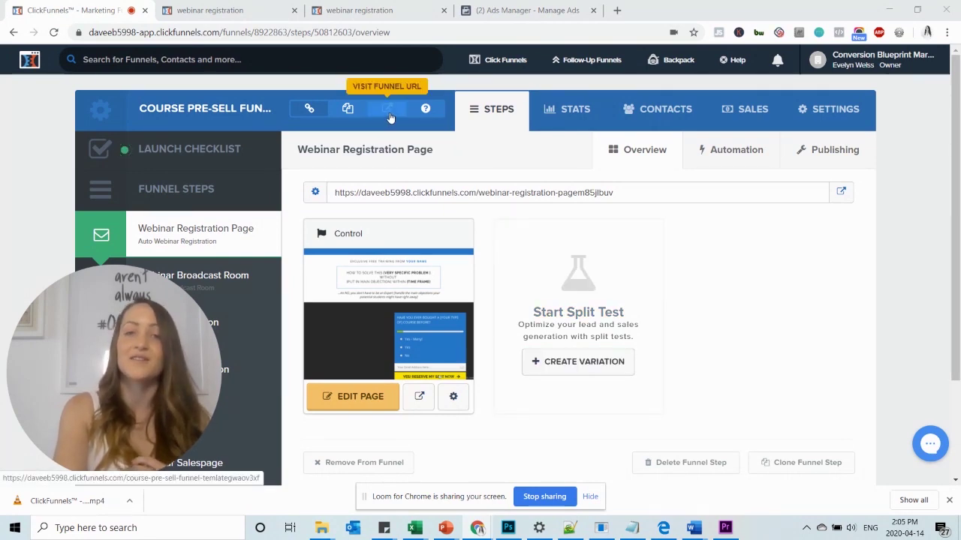
Step: Preview the live webinar registration page in a new tab and select its default web address
{"action": "left_click", "coordinate": [389, 117]}
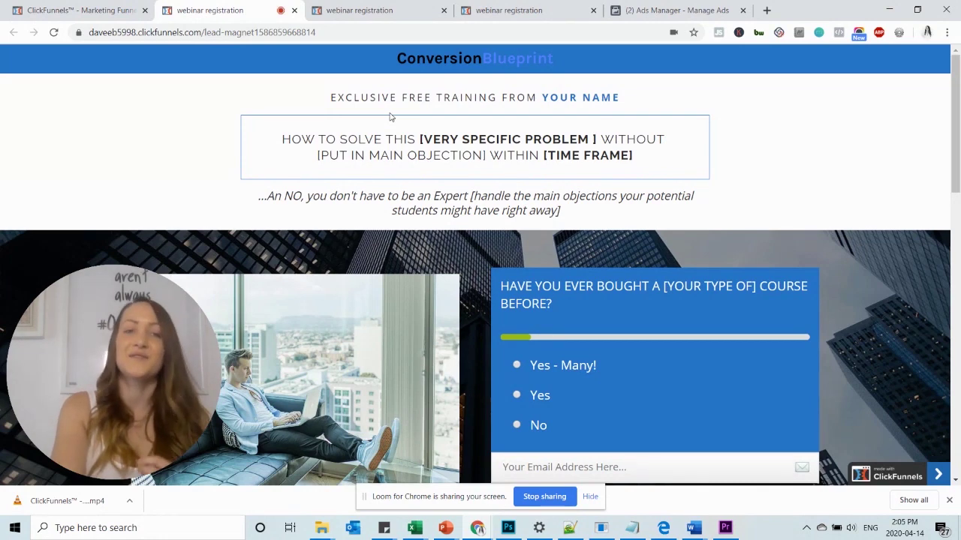
{"action": "left_click", "coordinate": [312, 34]}
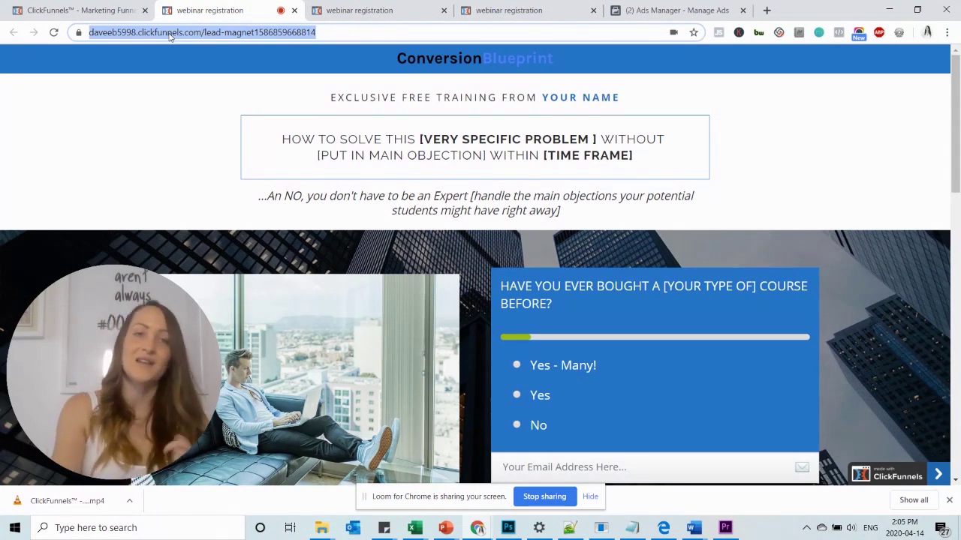
Step: From the funnel tab, go to Account Settings and view the Domains list
{"action": "left_click", "coordinate": [75, 10]}
{"action": "left_click", "coordinate": [931, 60]}
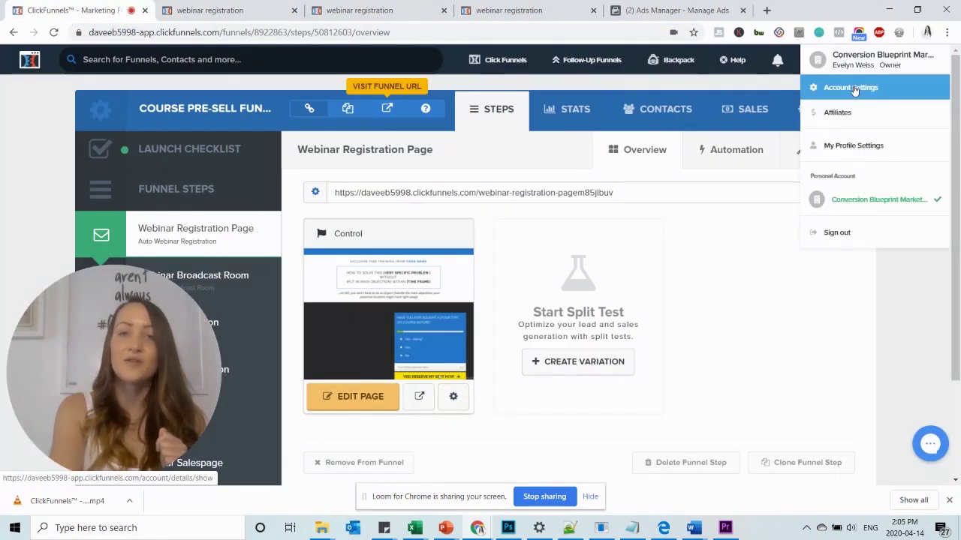
{"action": "left_click", "coordinate": [854, 88]}
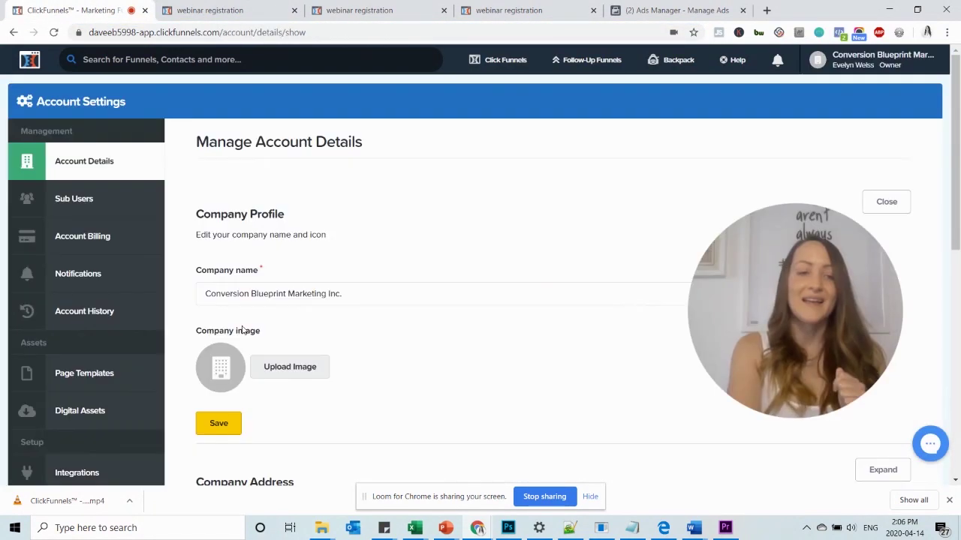
{"action": "scroll", "coordinate": [67, 315], "scroll_direction": "down", "scroll_amount": 4}
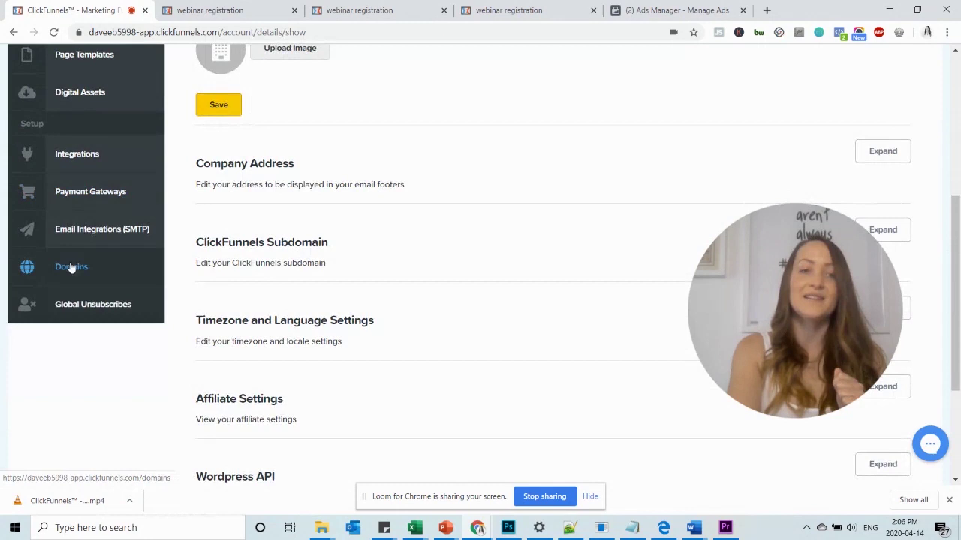
{"action": "left_click", "coordinate": [71, 264]}
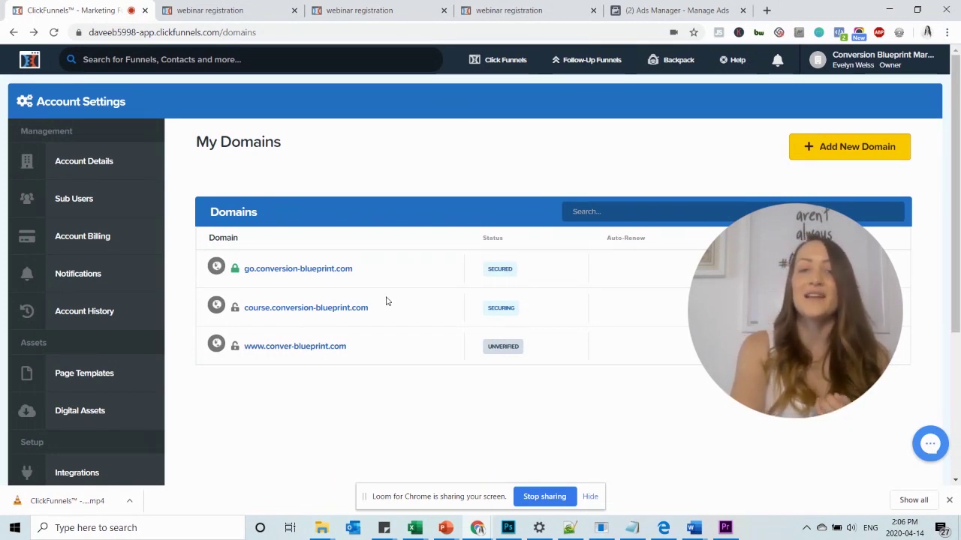
Step: Search for the new domain my-awesome-course and check that the .com is available for $20
{"action": "left_click", "coordinate": [843, 152]}
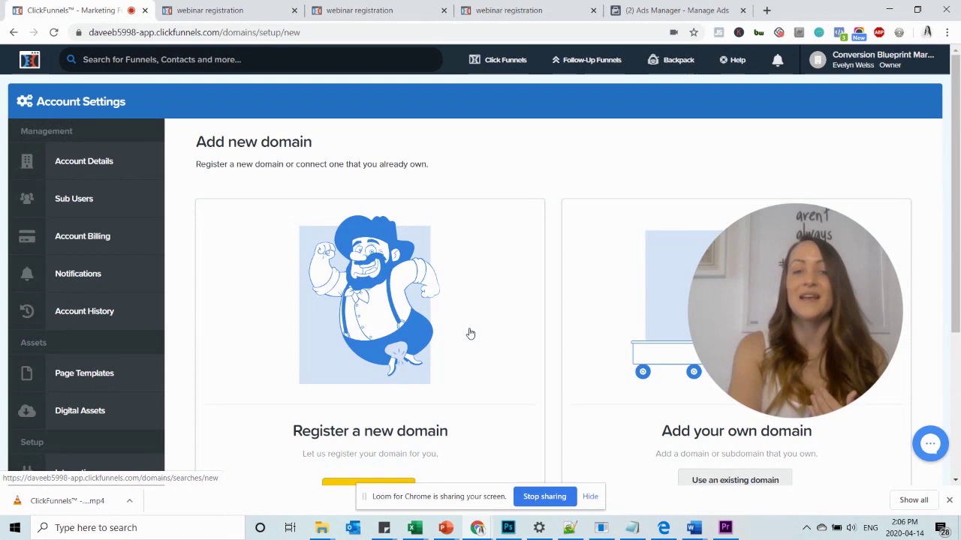
{"action": "scroll", "coordinate": [470, 333], "scroll_direction": "down", "scroll_amount": 1}
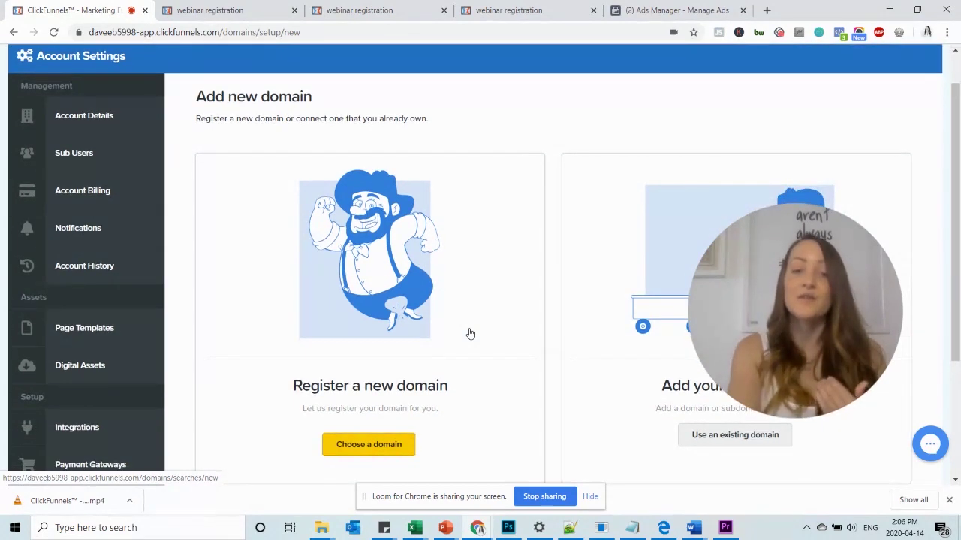
{"action": "scroll", "coordinate": [470, 333], "scroll_direction": "down", "scroll_amount": 1}
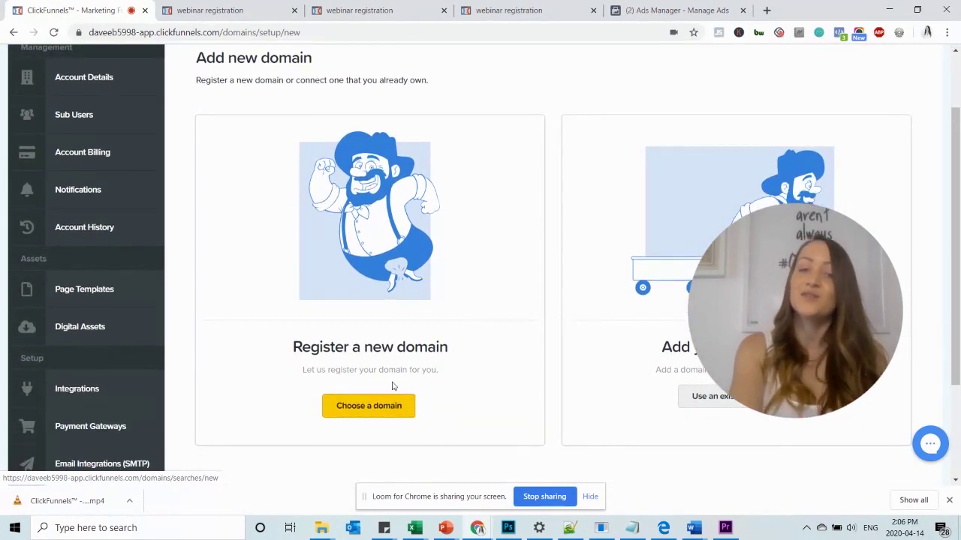
{"action": "left_click", "coordinate": [379, 406]}
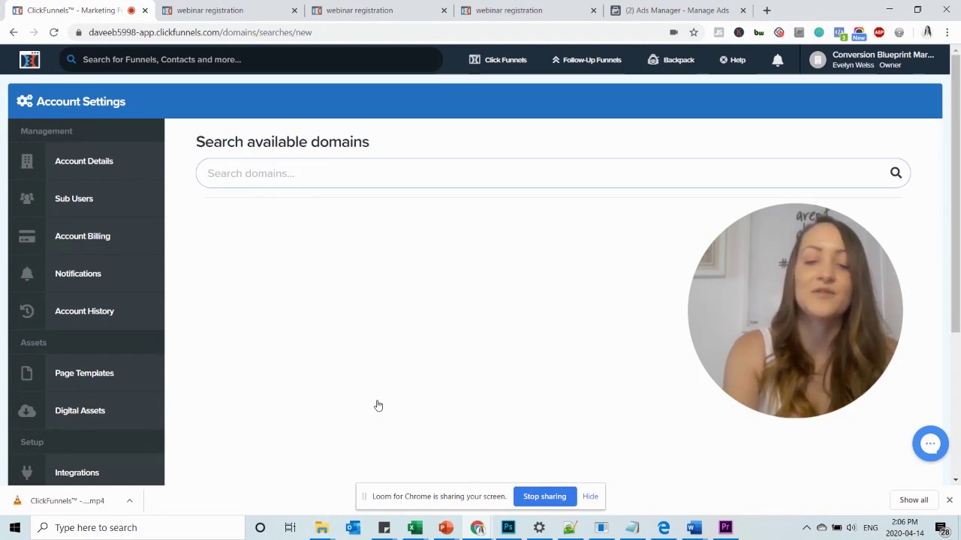
{"action": "type", "text": "my-awe"}
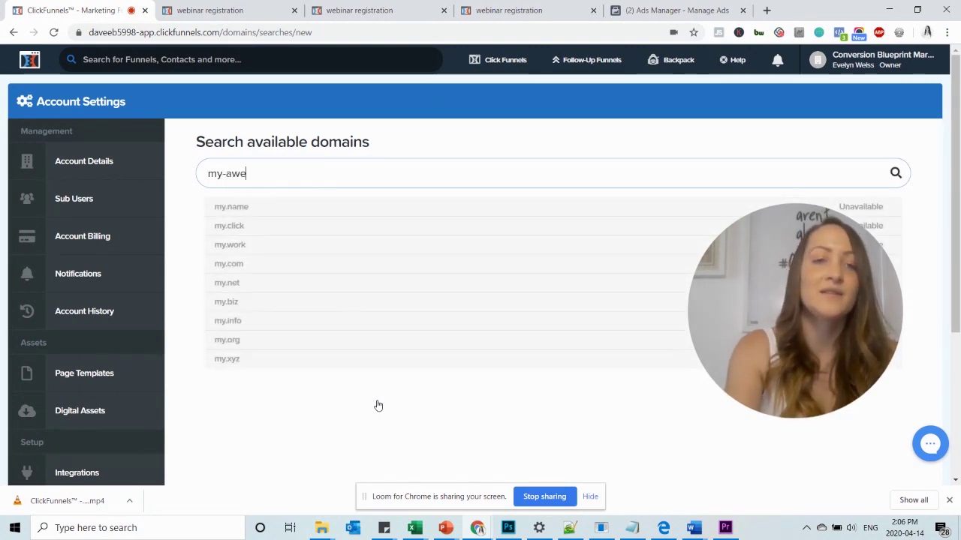
{"action": "type", "text": "some-cour"}
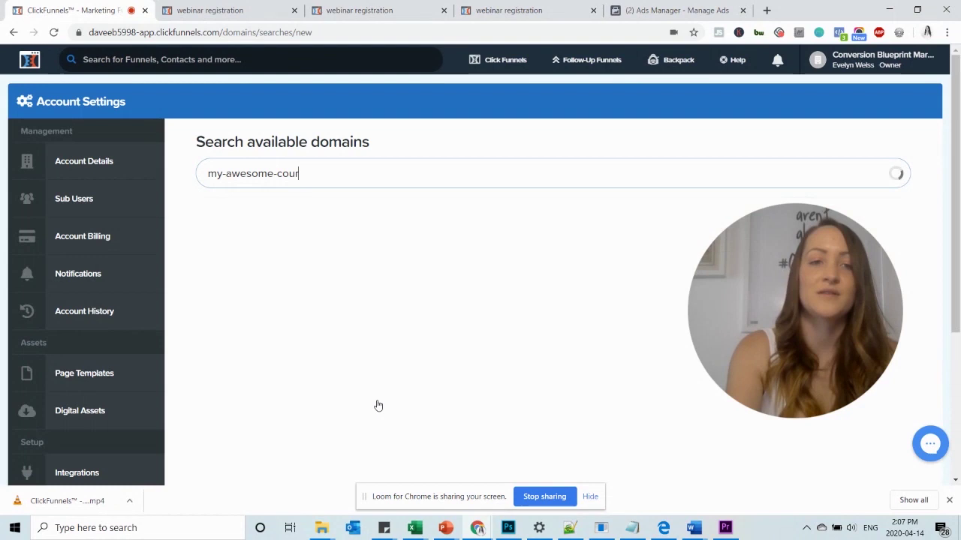
{"action": "type", "text": "se"}
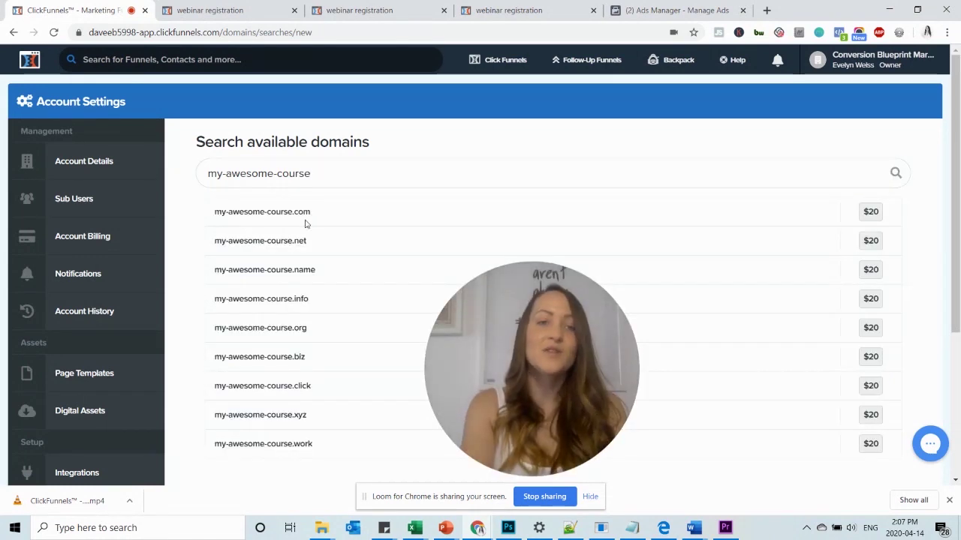
{"action": "left_click", "coordinate": [871, 213]}
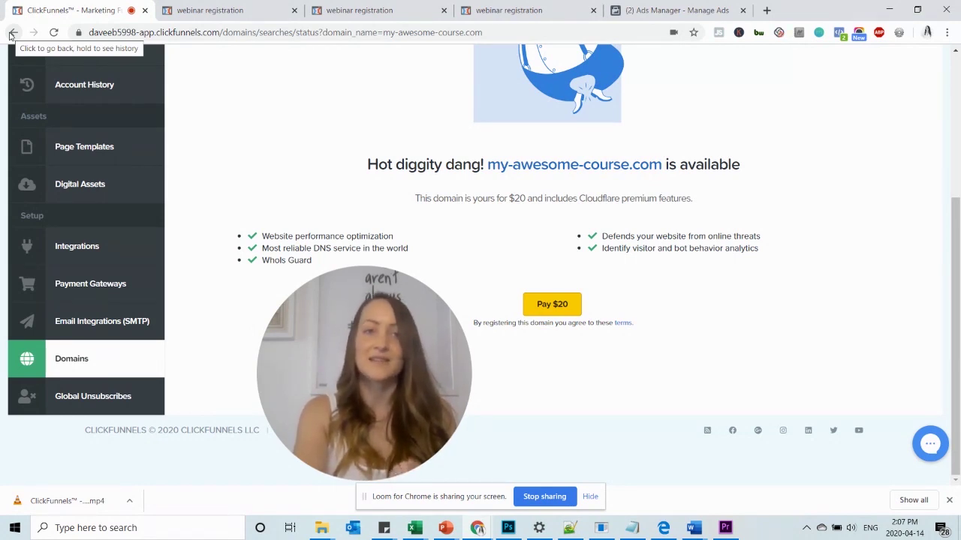
Step: Add the existing domain conversion-blueprint.com to the account
{"action": "left_click", "coordinate": [12, 34]}
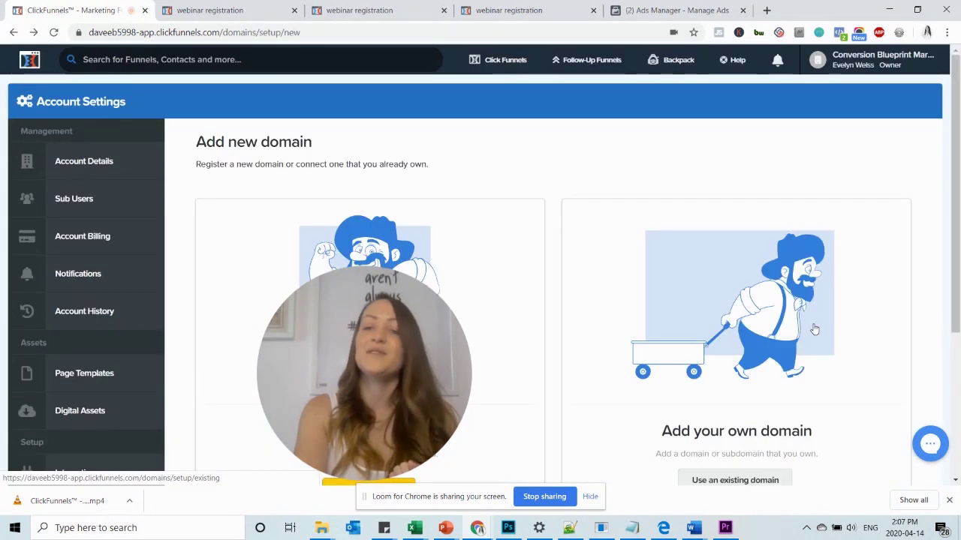
{"action": "left_click", "coordinate": [736, 481]}
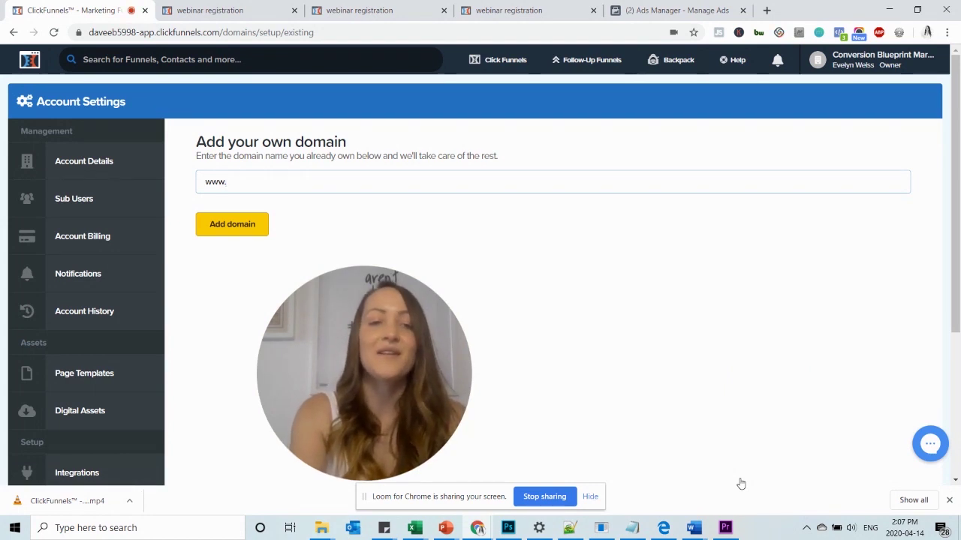
{"action": "type", "text": "conversion"}
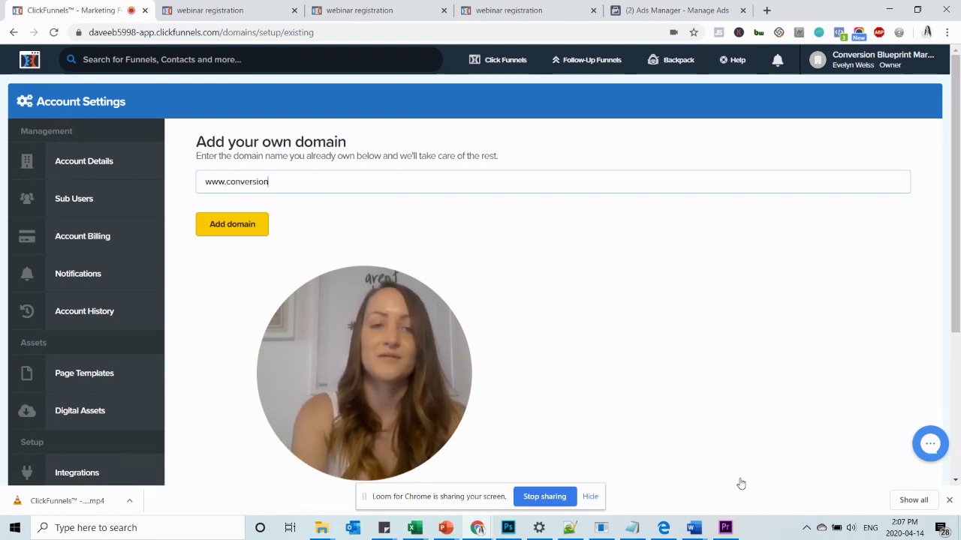
{"action": "type", "text": "-blueprint"}
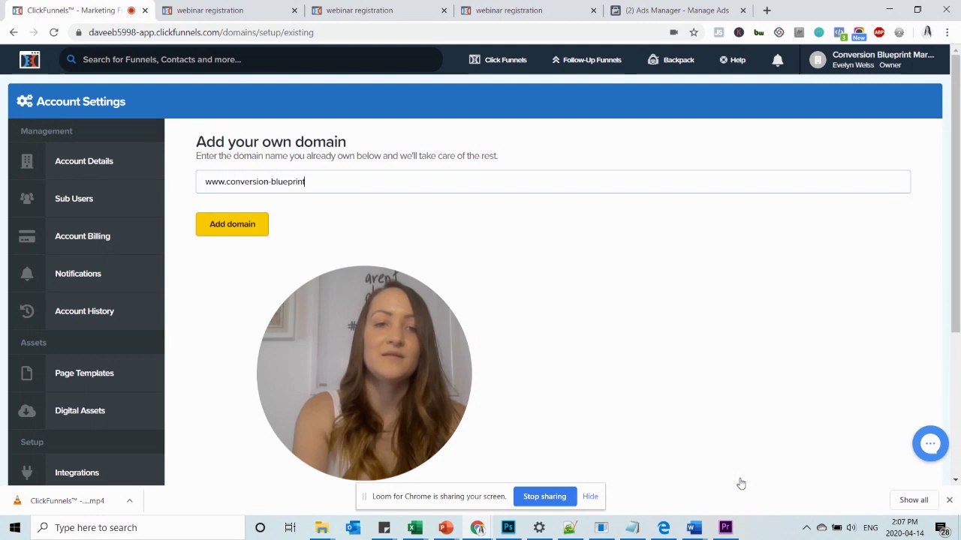
{"action": "type", "text": ".com"}
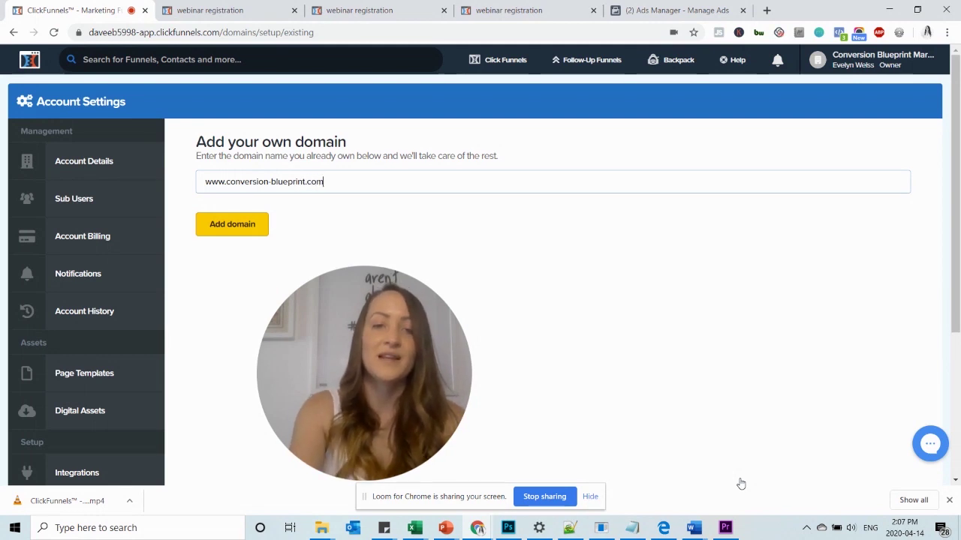
{"action": "left_click", "coordinate": [234, 228]}
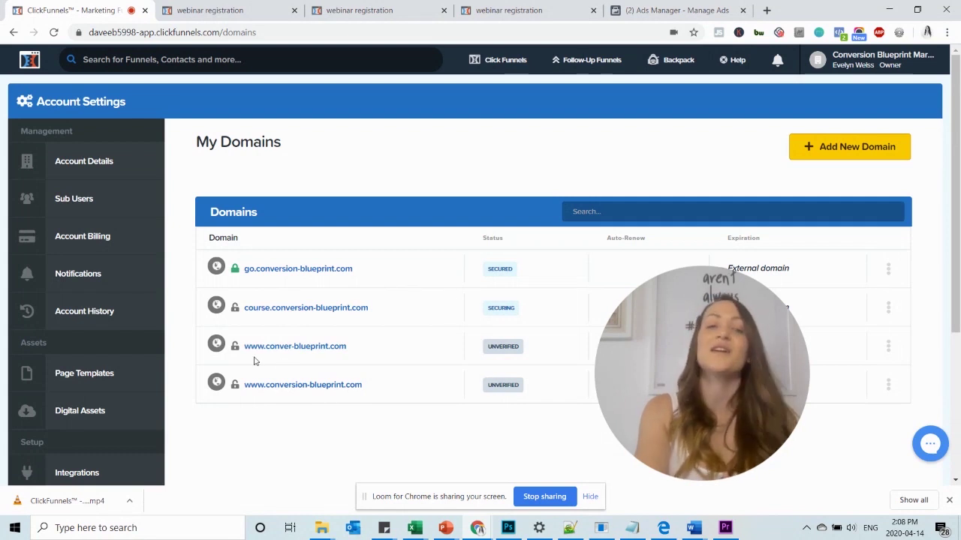
{"action": "left_click_drag", "start_coordinate": [378, 268], "coordinate": [243, 269]}
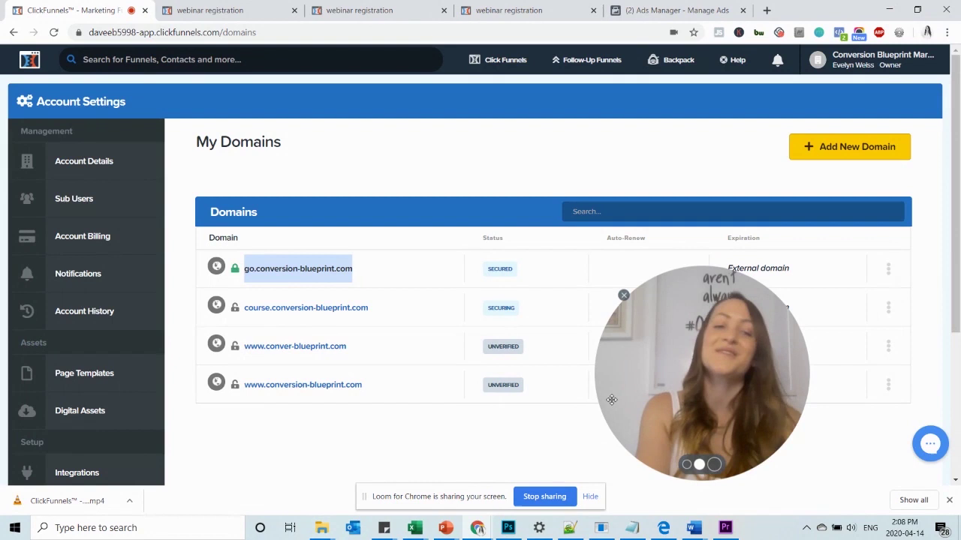
{"action": "key", "text": "alt+Left"}
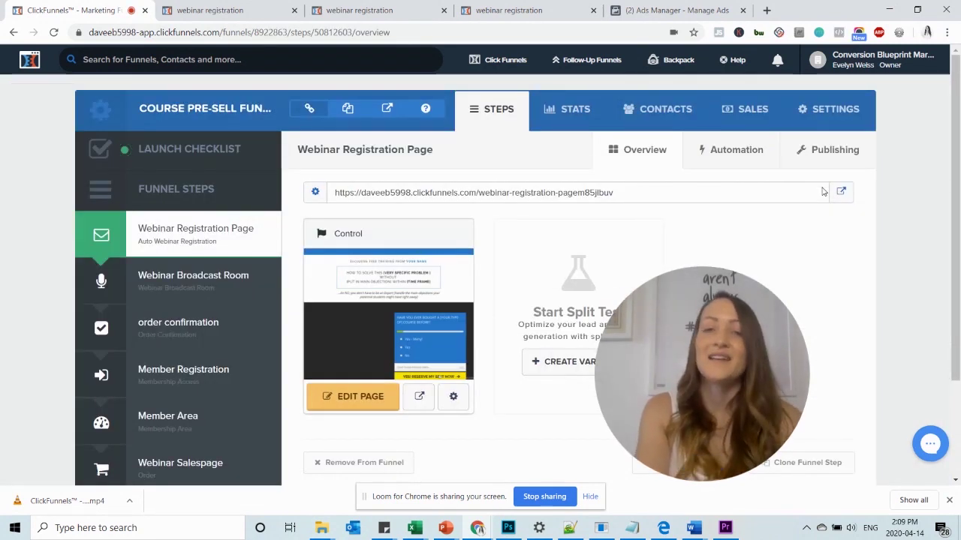
{"action": "left_click", "coordinate": [824, 112]}
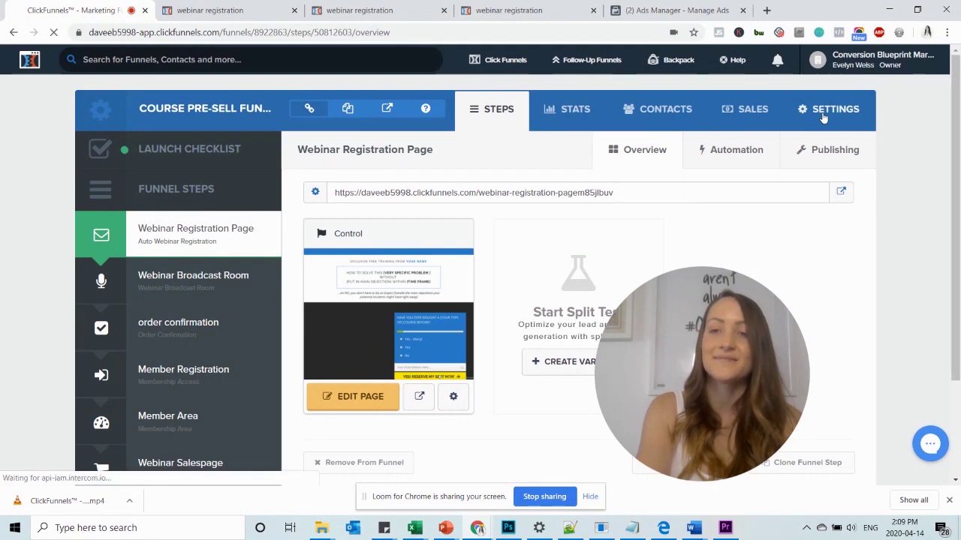
{"action": "left_click", "coordinate": [814, 272]}
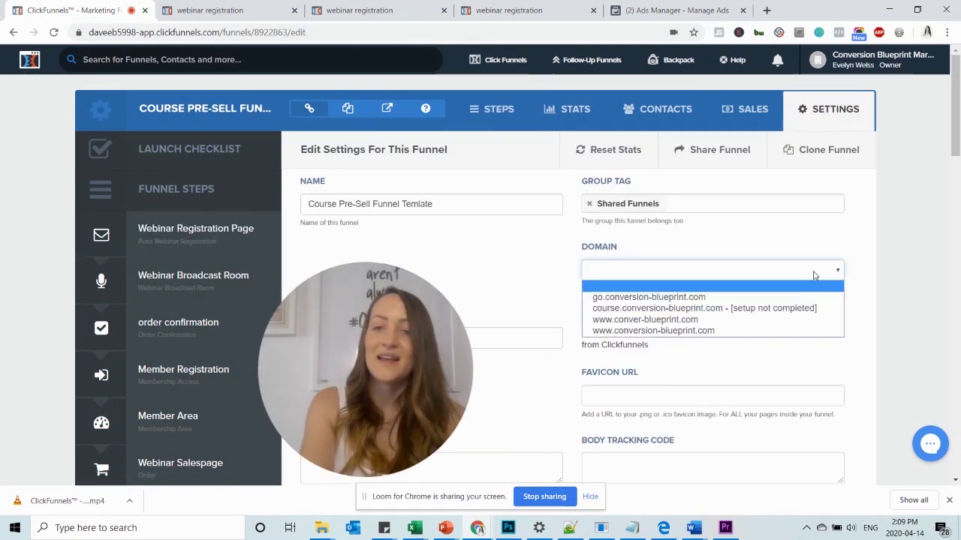
{"action": "left_click", "coordinate": [686, 319]}
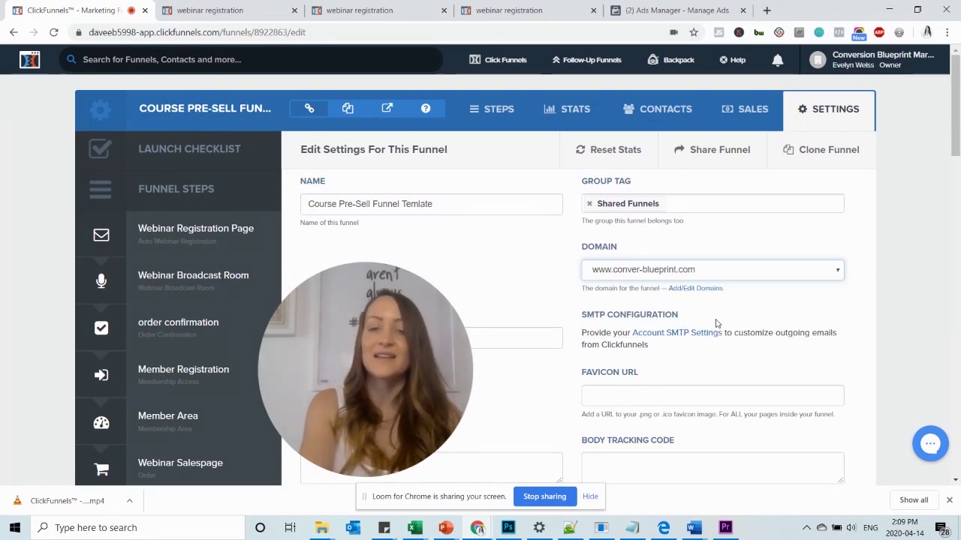
Step: Review the funnel's starting path and save the updated funnel settings
{"action": "scroll", "coordinate": [525, 308], "scroll_direction": "down", "scroll_amount": 1}
{"action": "left_click_drag", "start_coordinate": [355, 290], "coordinate": [171, 263]}
{"action": "left_click", "coordinate": [476, 274]}
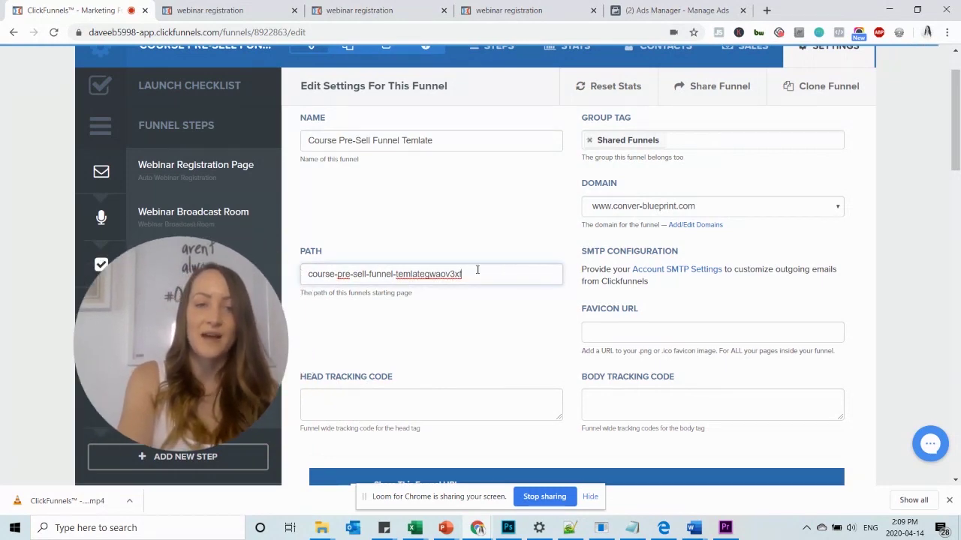
{"action": "left_click_drag", "start_coordinate": [476, 273], "coordinate": [286, 272]}
{"action": "scroll", "coordinate": [677, 321], "scroll_direction": "down", "scroll_amount": 6}
{"action": "scroll", "coordinate": [678, 321], "scroll_direction": "down", "scroll_amount": 12}
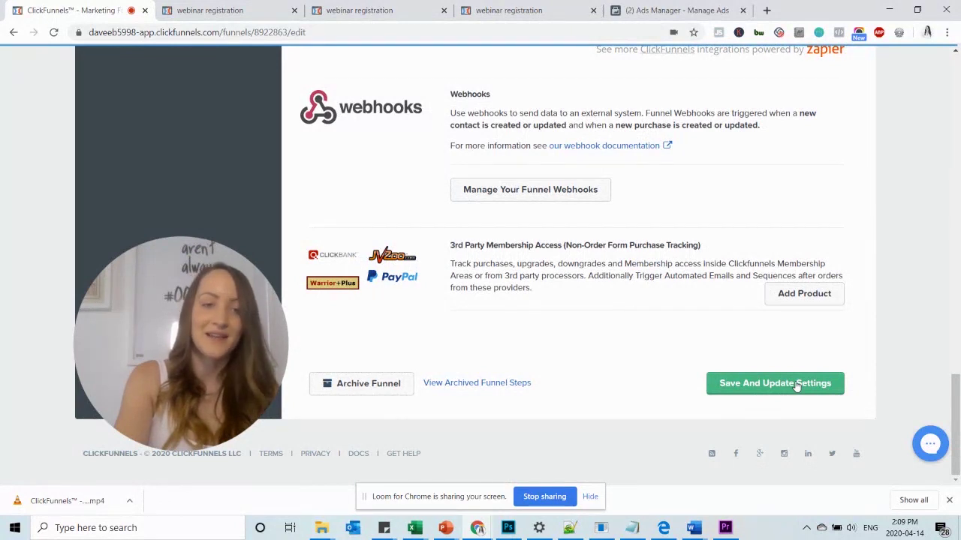
{"action": "left_click", "coordinate": [797, 385]}
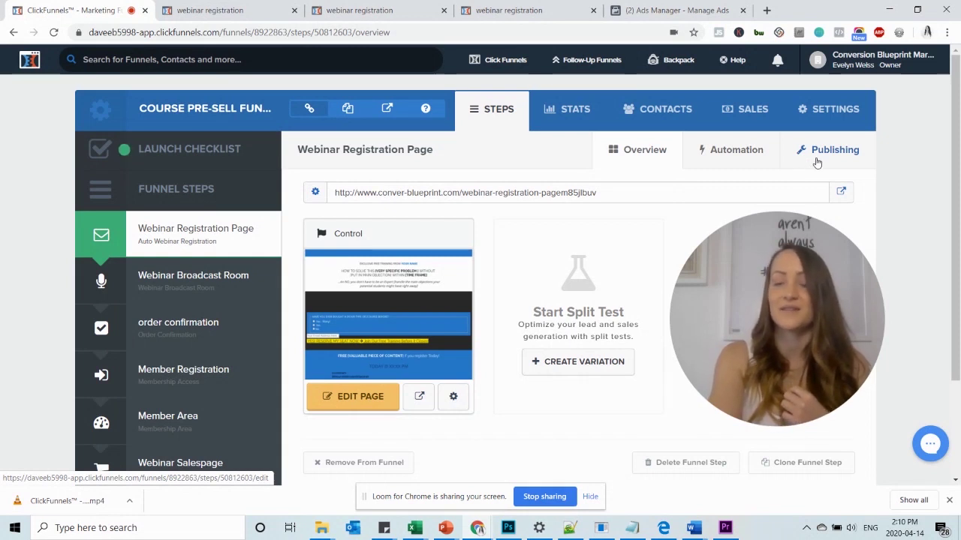
Step: Set the Webinar Registration Page step's path to webinar-registration and update the step
{"action": "left_click", "coordinate": [817, 163]}
{"action": "key", "text": "BackSpace"}
{"action": "key", "text": "BackSpace"}
{"action": "key", "text": "BackSpace"}
{"action": "key", "text": "BackSpace"}
{"action": "key", "text": "BackSpace"}
{"action": "key", "text": "BackSpace"}
{"action": "key", "text": "BackSpace"}
{"action": "type", "text": "w"}
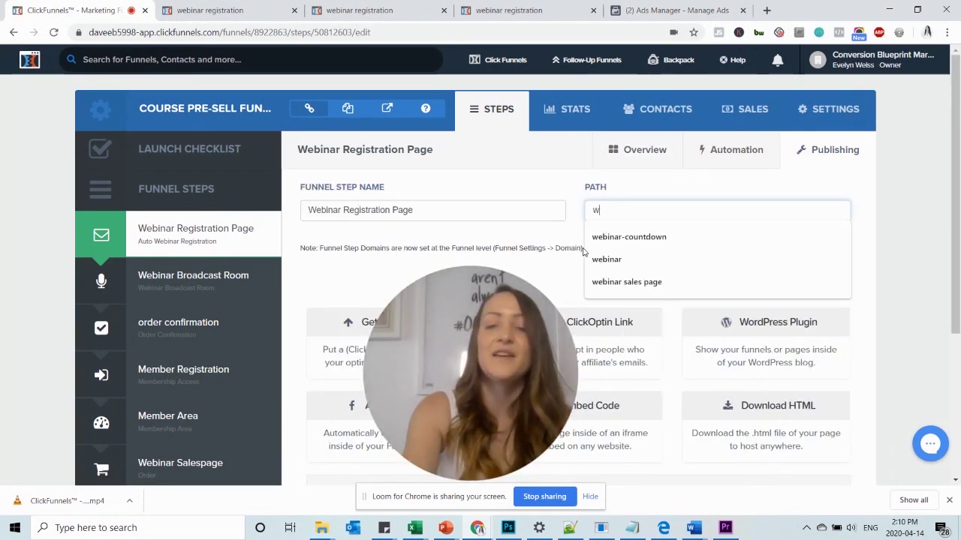
{"action": "type", "text": "ebinar"}
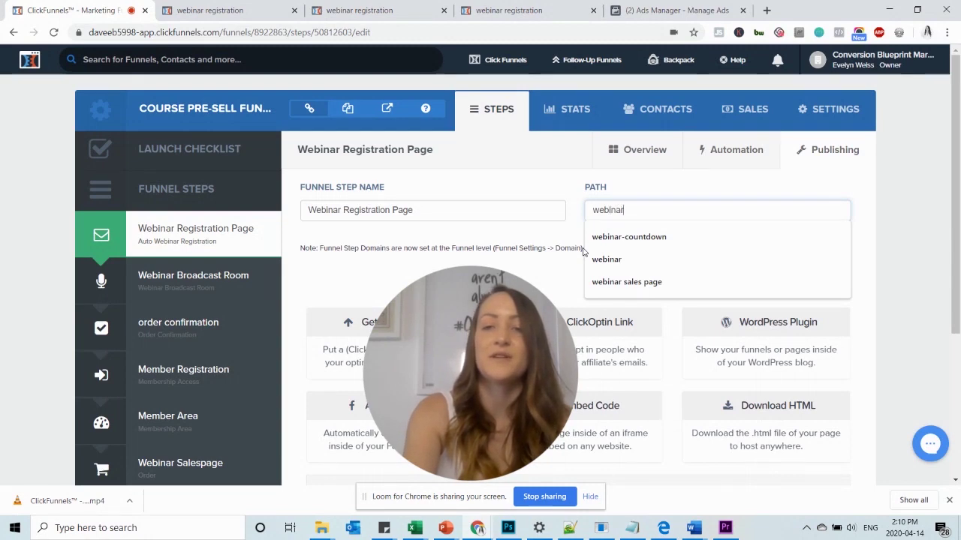
{"action": "type", "text": "-registra"}
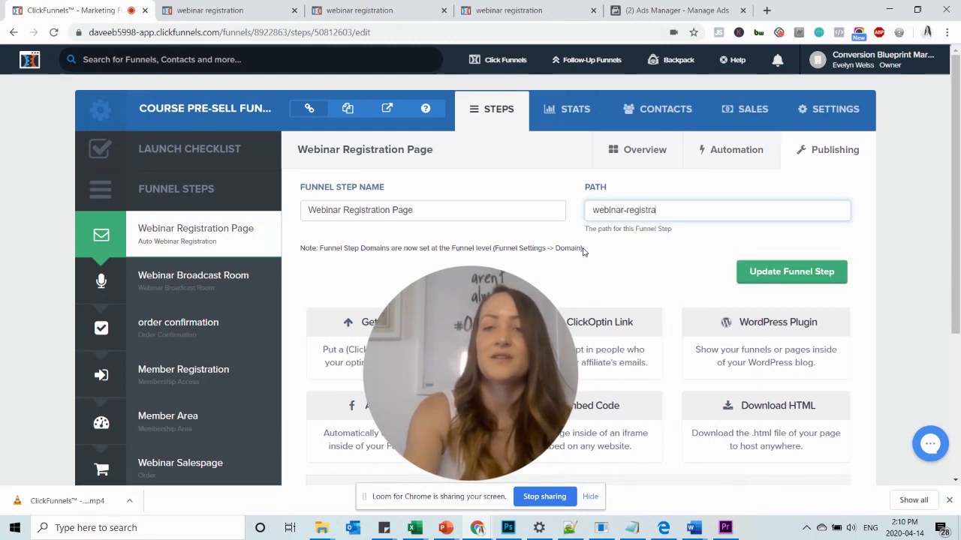
{"action": "type", "text": "tion"}
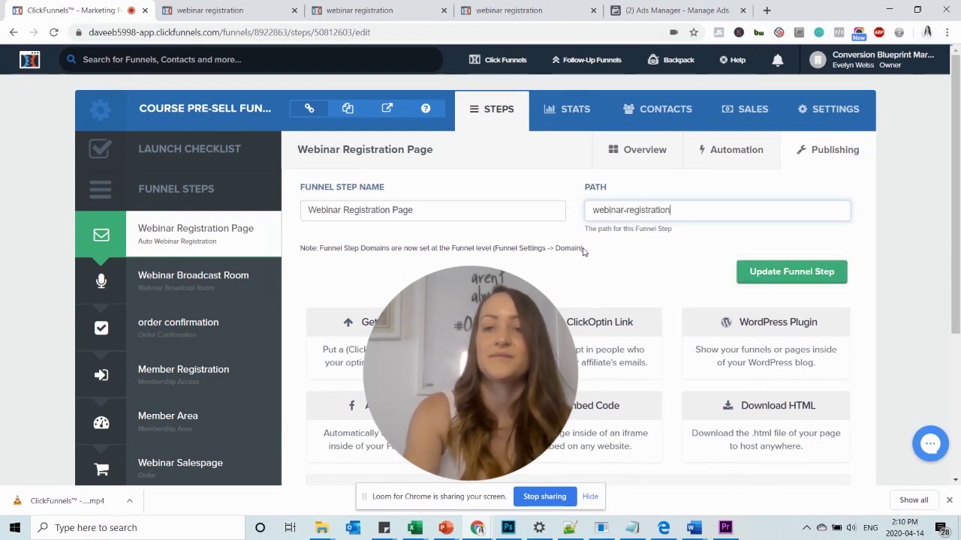
{"action": "left_click", "coordinate": [791, 284]}
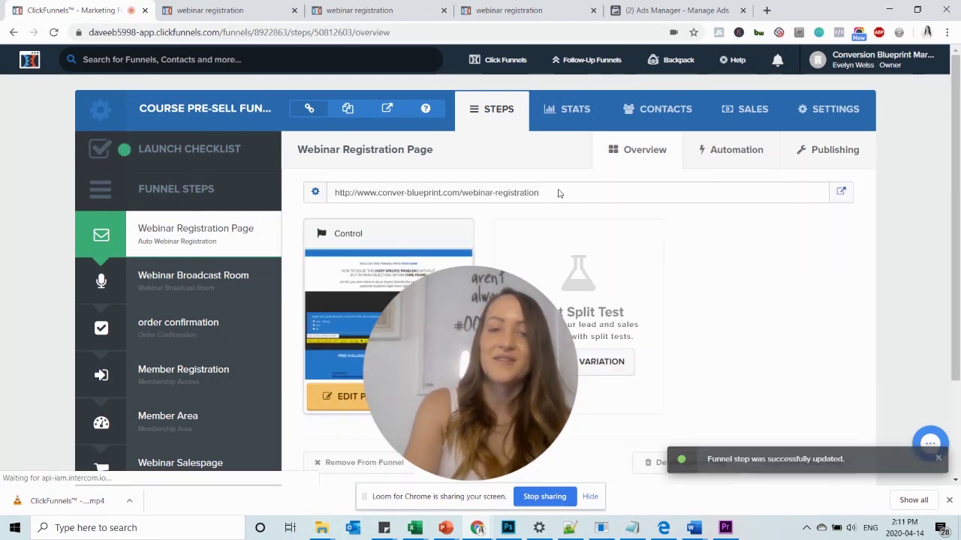
{"action": "left_click_drag", "start_coordinate": [549, 194], "coordinate": [461, 193]}
{"action": "key", "text": "ctrl+c"}
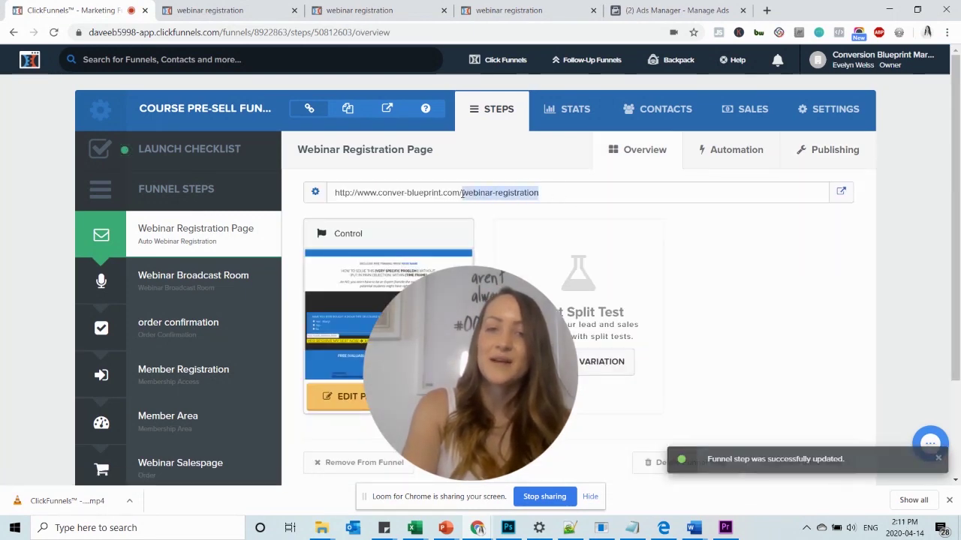
{"action": "mouse_move", "coordinate": [492, 351]}
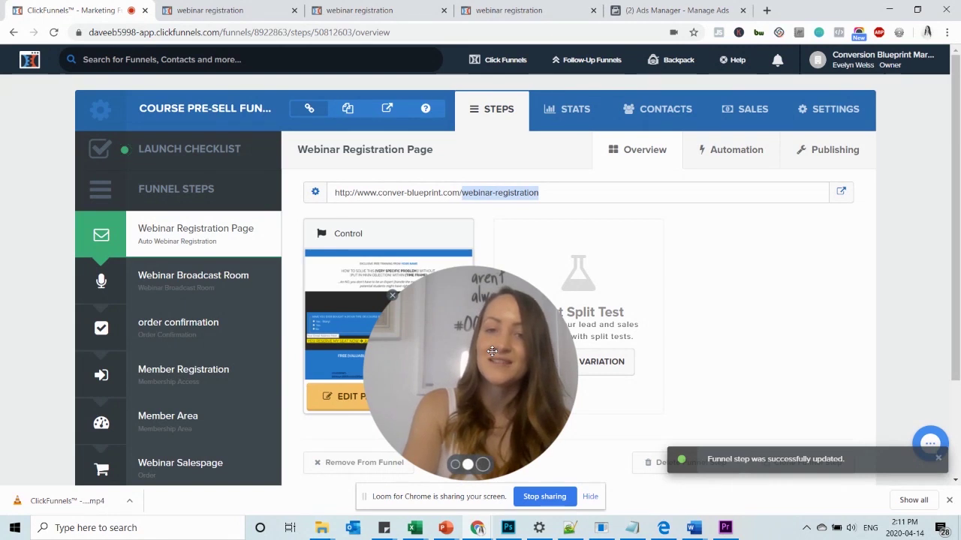
{"action": "left_click_drag", "start_coordinate": [492, 352], "coordinate": [731, 292]}
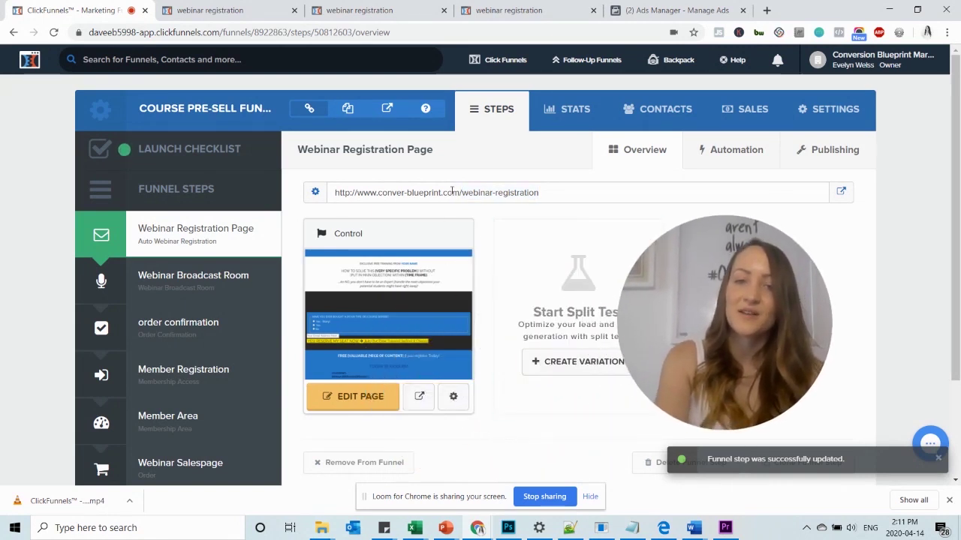
Step: Change the step page's name from Lead Magnet and its path to webinar-registration, then update
{"action": "left_click", "coordinate": [453, 398]}
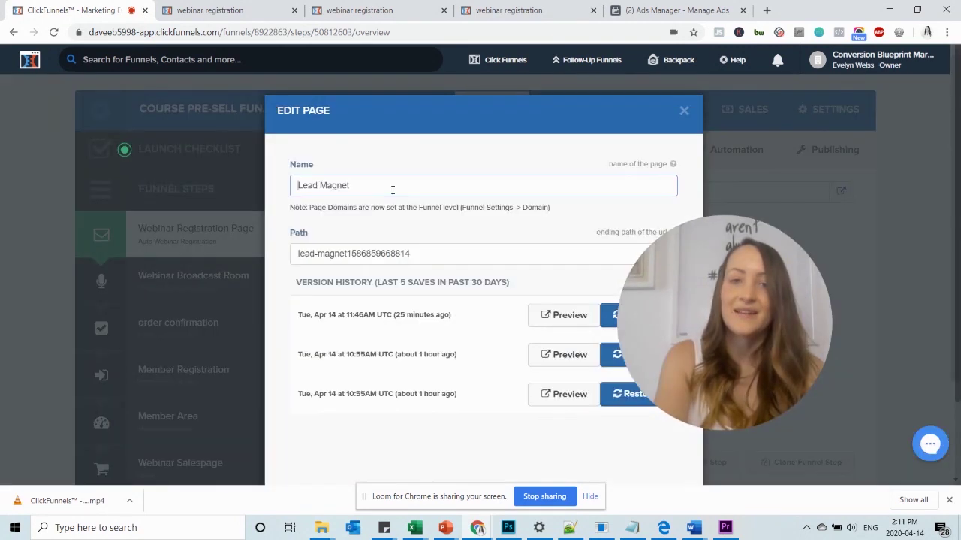
{"action": "key", "text": "ctrl+a"}
{"action": "key", "text": "ctrl+v"}
{"action": "triple_click", "coordinate": [423, 253]}
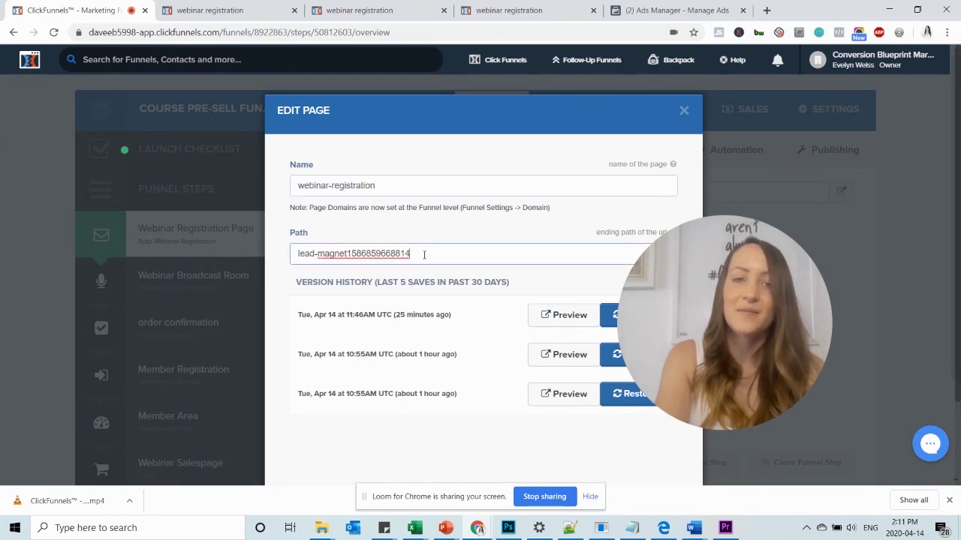
{"action": "key", "text": "ctrl+v"}
{"action": "scroll", "coordinate": [424, 255], "scroll_direction": "down", "scroll_amount": 2}
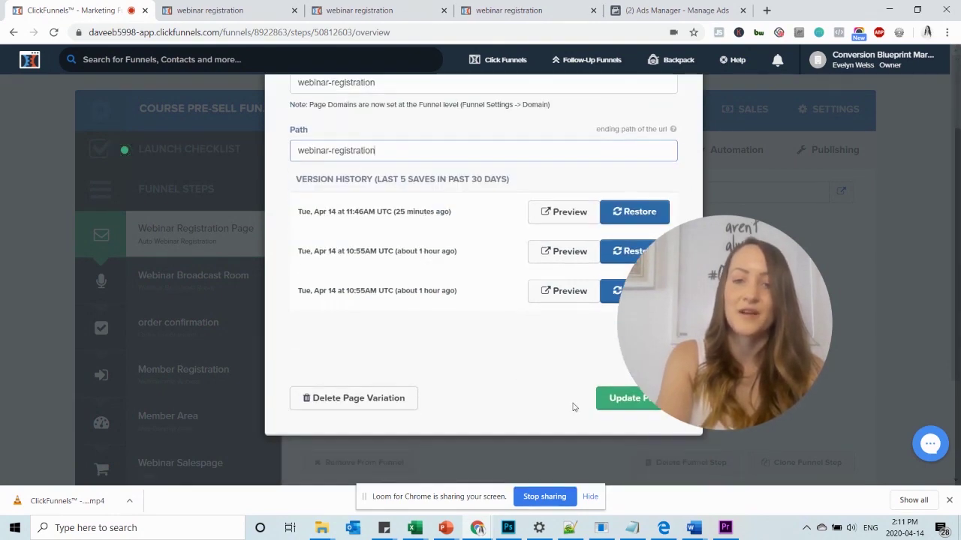
{"action": "left_click", "coordinate": [612, 398]}
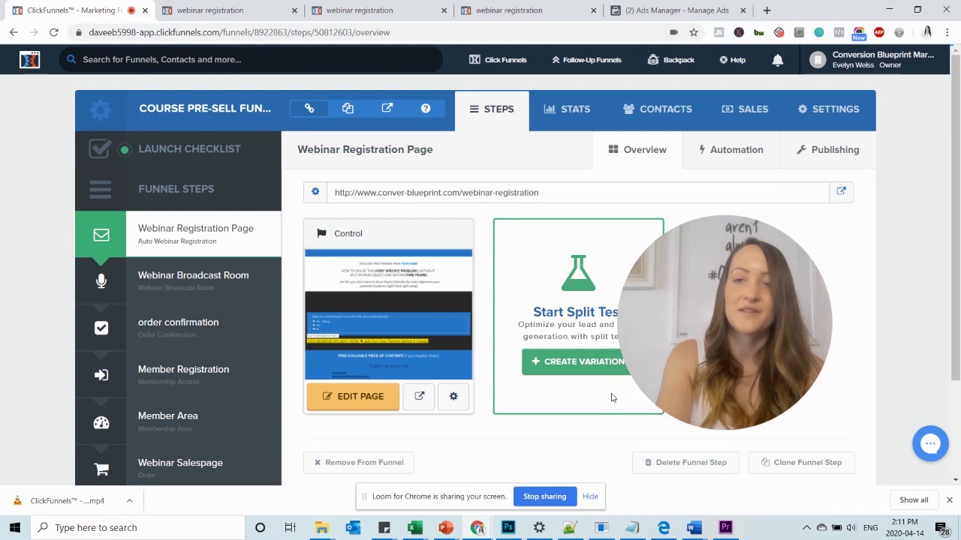